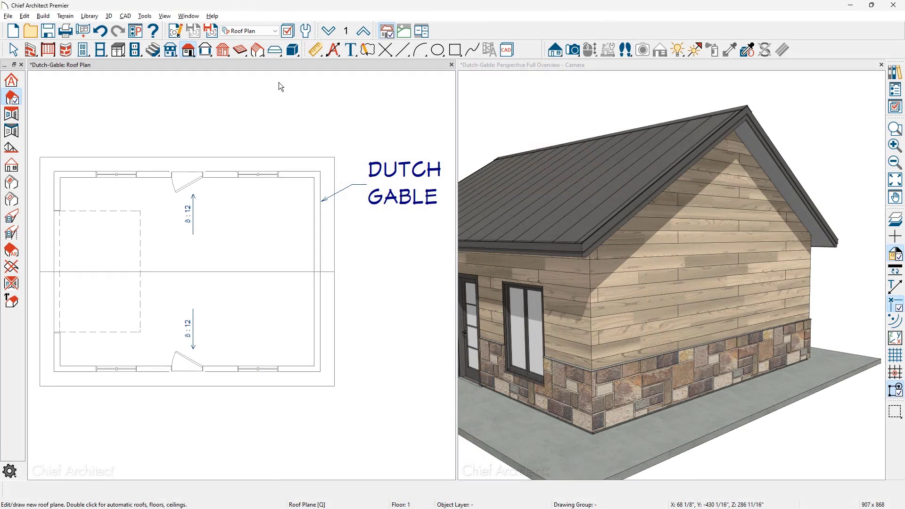
Keep the Roof Plan layer set active and return to object selection.
left_click(269, 35)
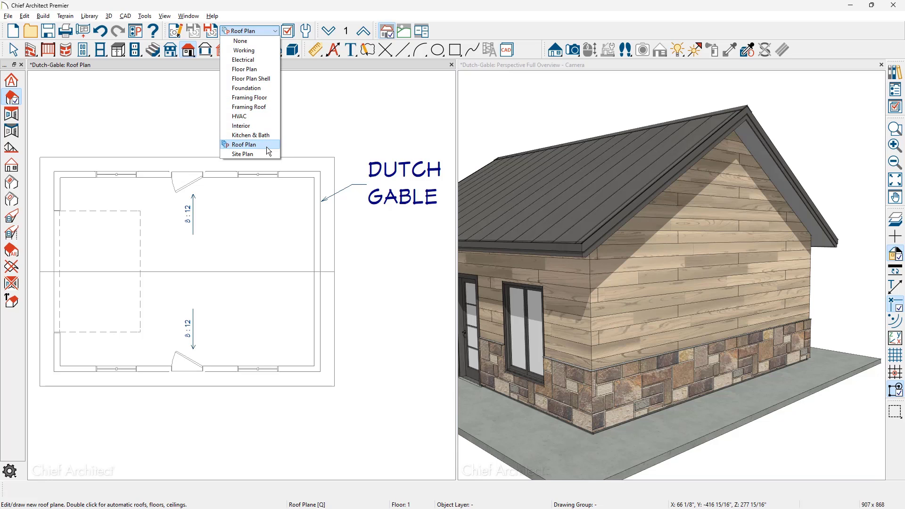
left_click(266, 147)
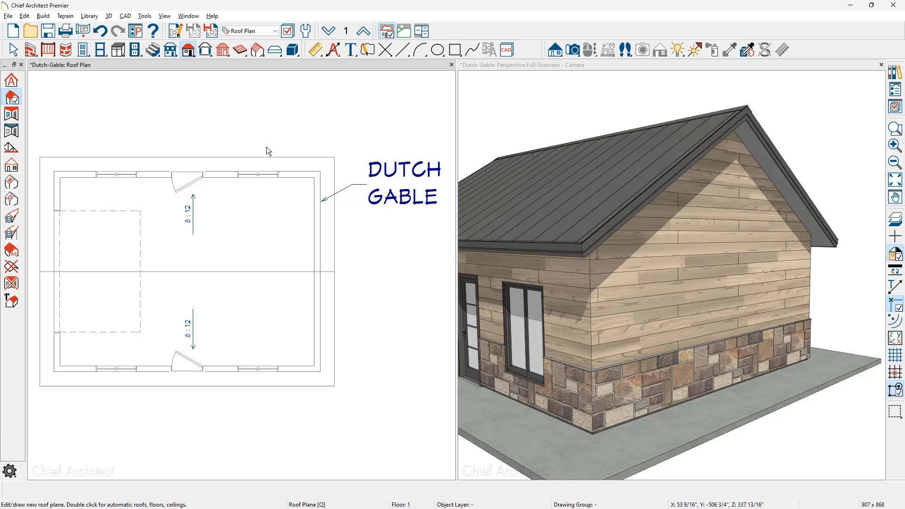
key("space")
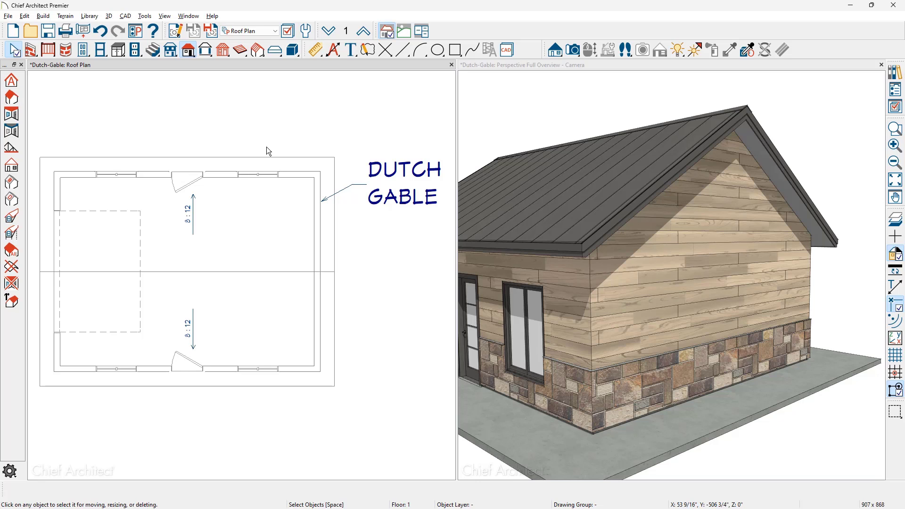
Make the right exterior wall a Dutch gable wall set 24 in from baseline.
left_click(318, 212)
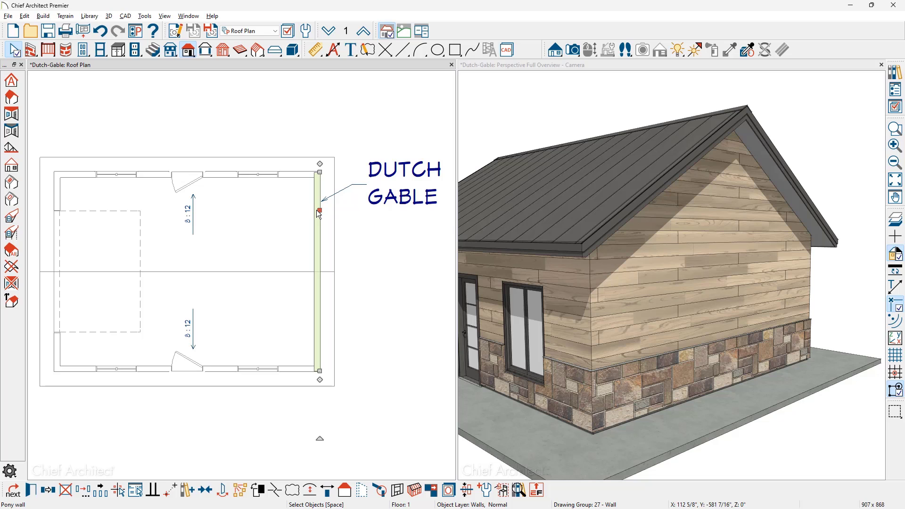
left_click(37, 489)
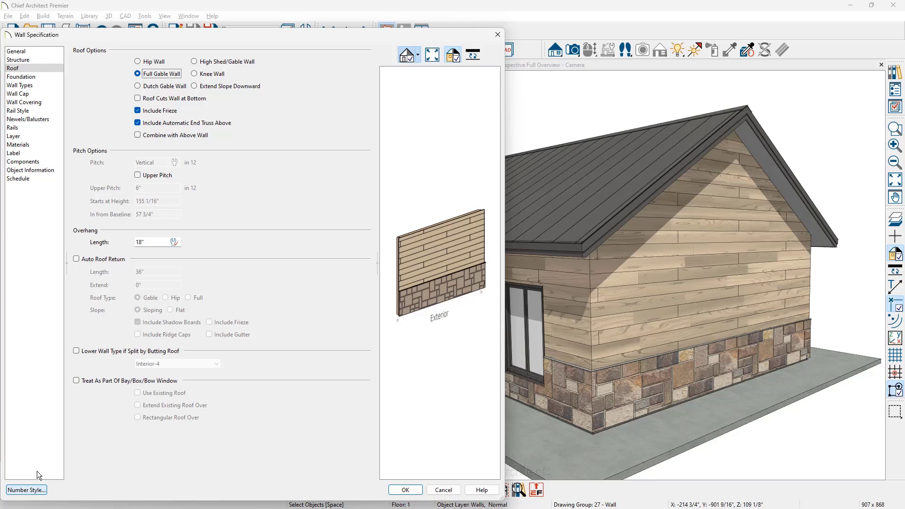
left_click(138, 86)
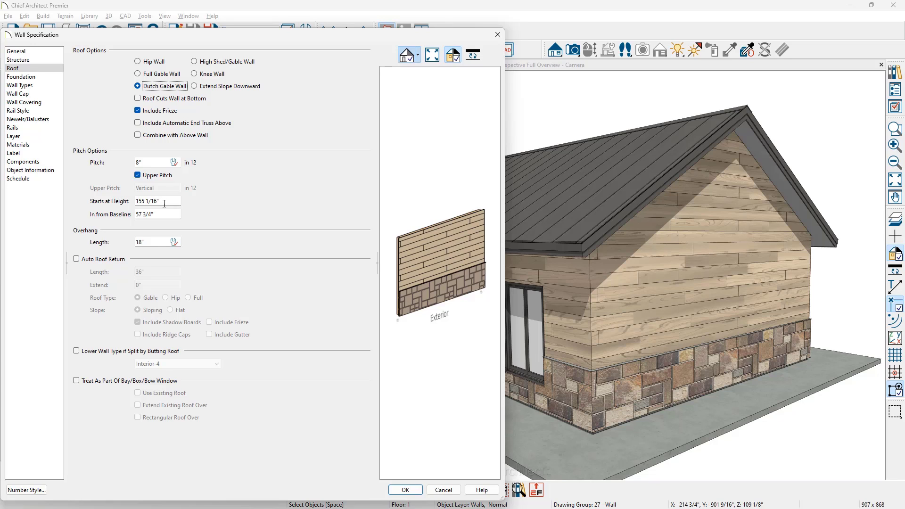
left_click_drag(163, 214, 127, 216)
type("24")
left_click(404, 489)
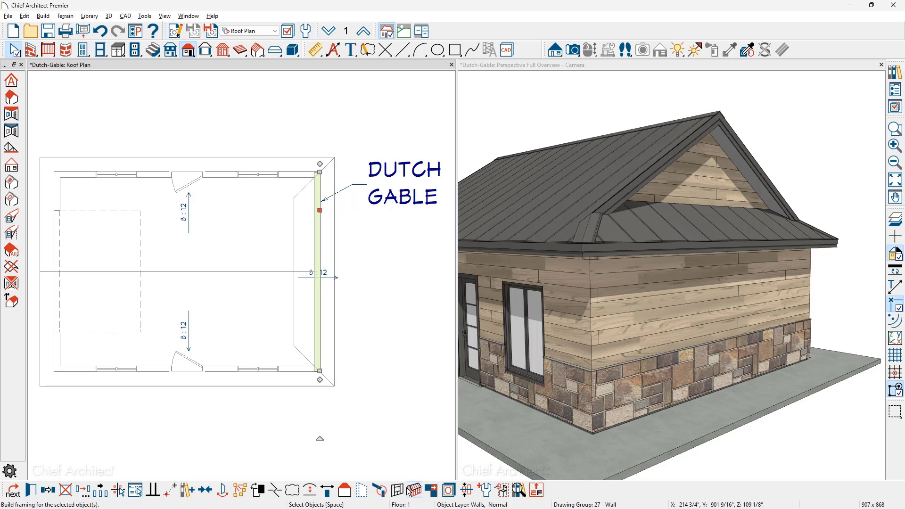
Undo the Dutch gable and convert the right exterior wall into a hip wall.
key("ctrl+z")
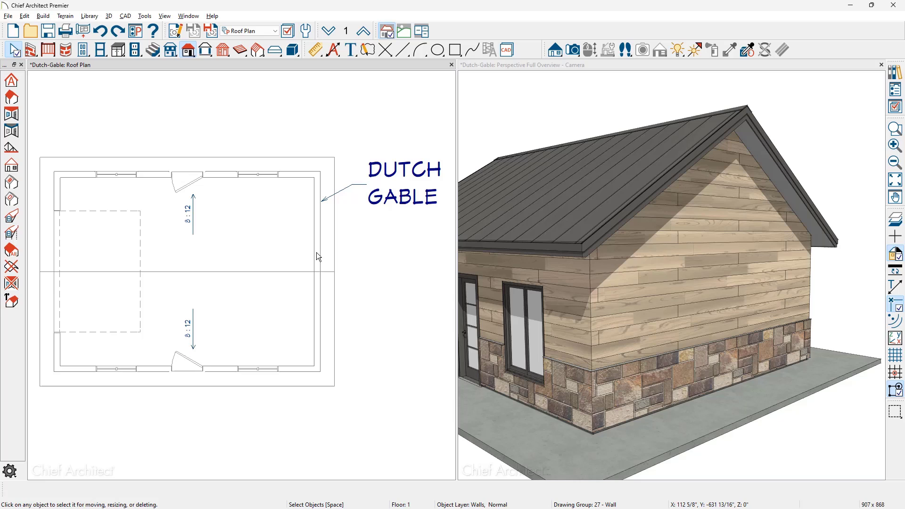
left_click(316, 252)
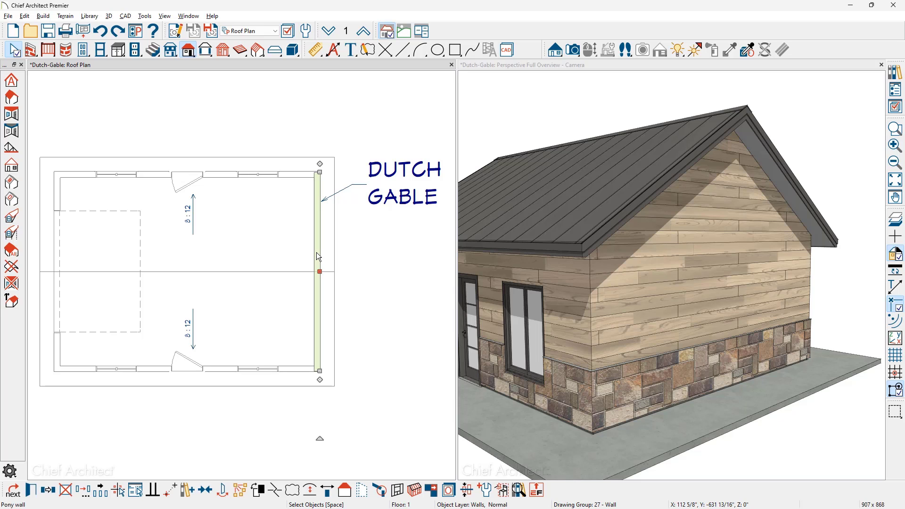
left_click(344, 489)
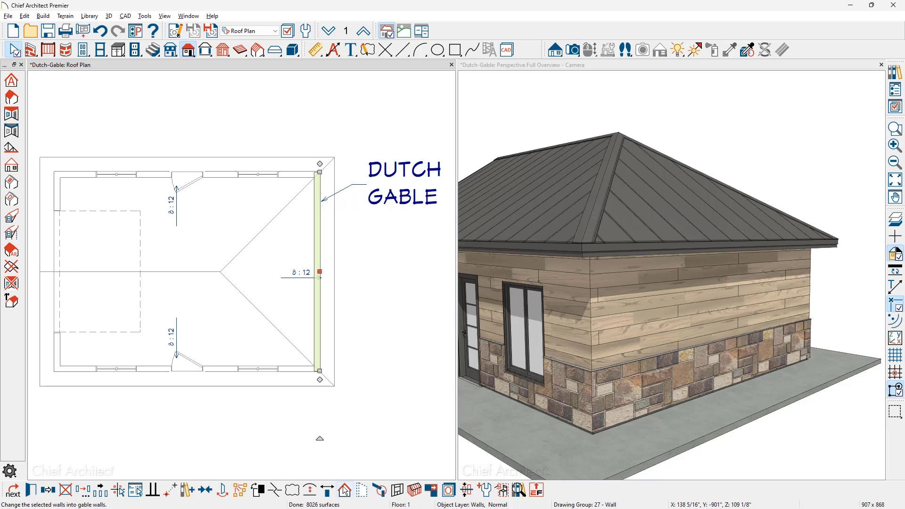
key("Escape")
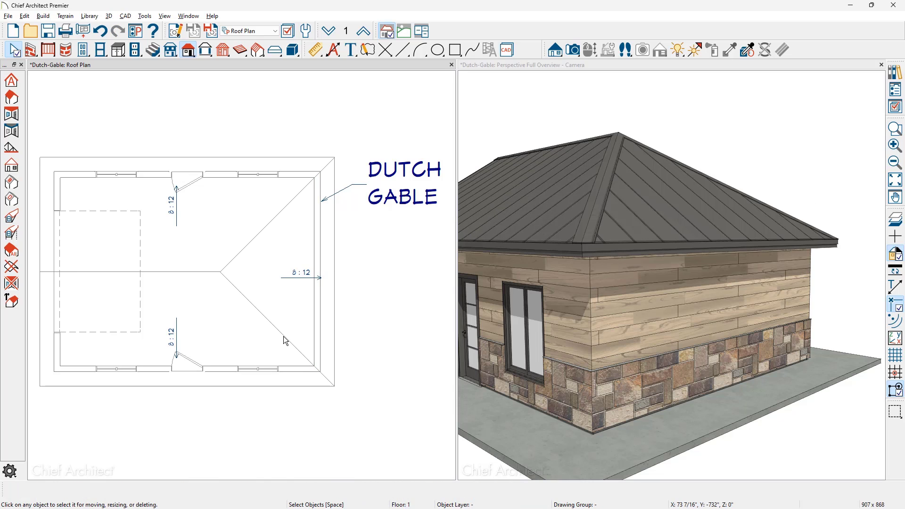
Stop automatic roof rebuilding and stretch the lower roof plane's corner along the eave.
left_click(283, 336)
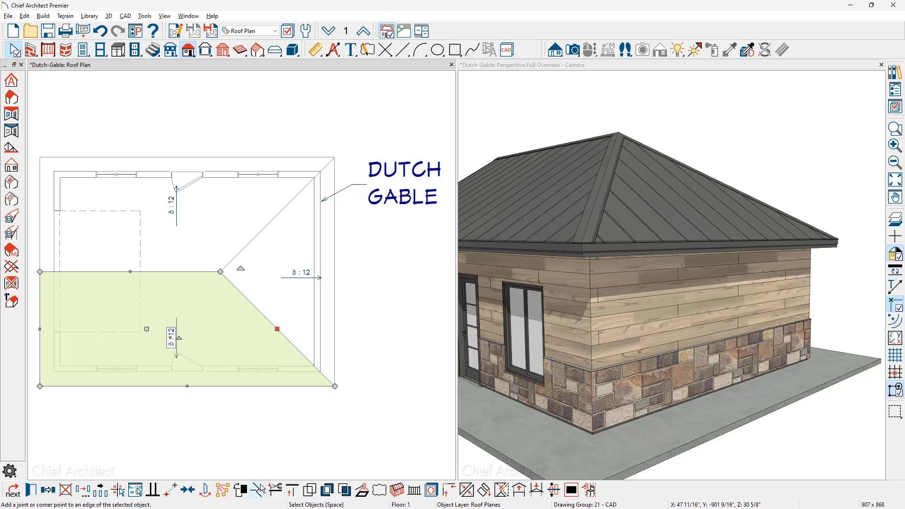
left_click(266, 408)
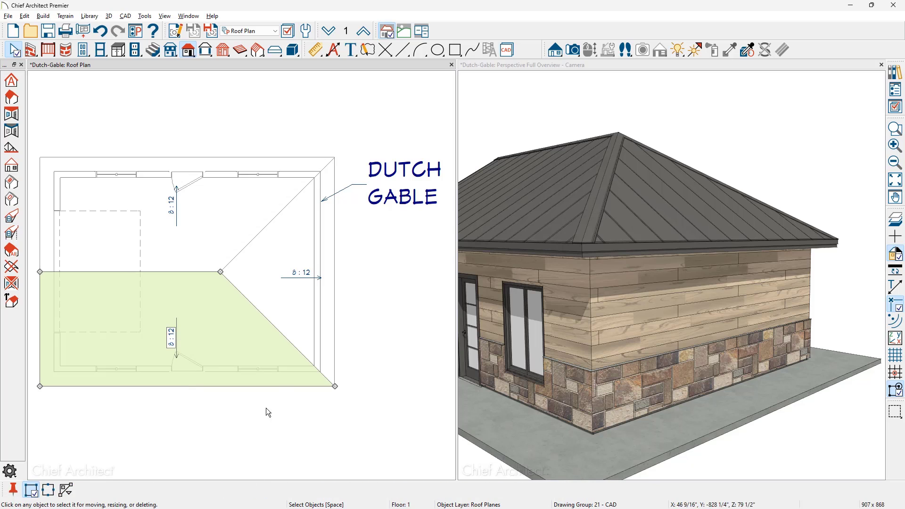
left_click(296, 350)
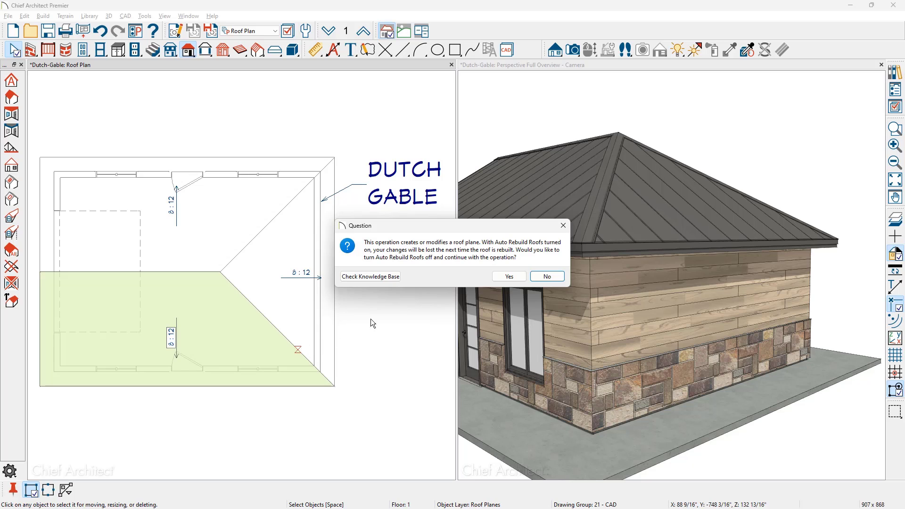
left_click(500, 276)
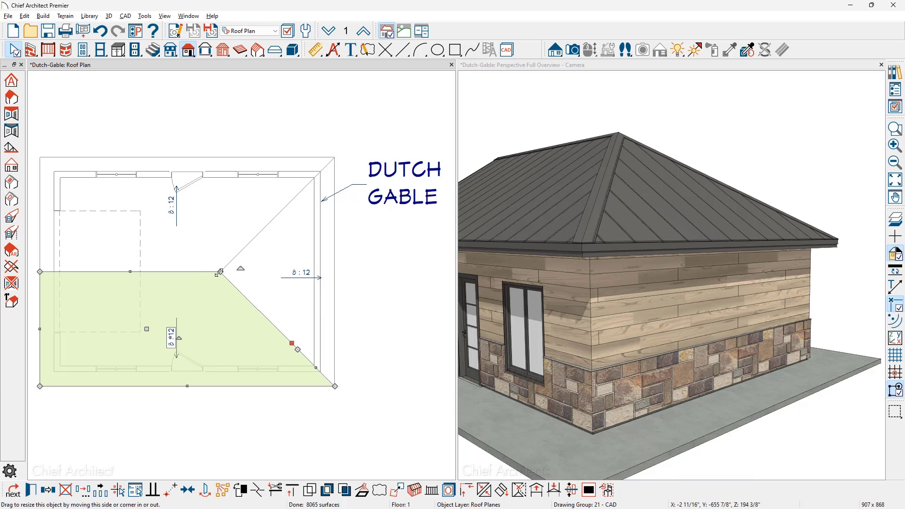
left_click_drag(217, 271, 297, 272)
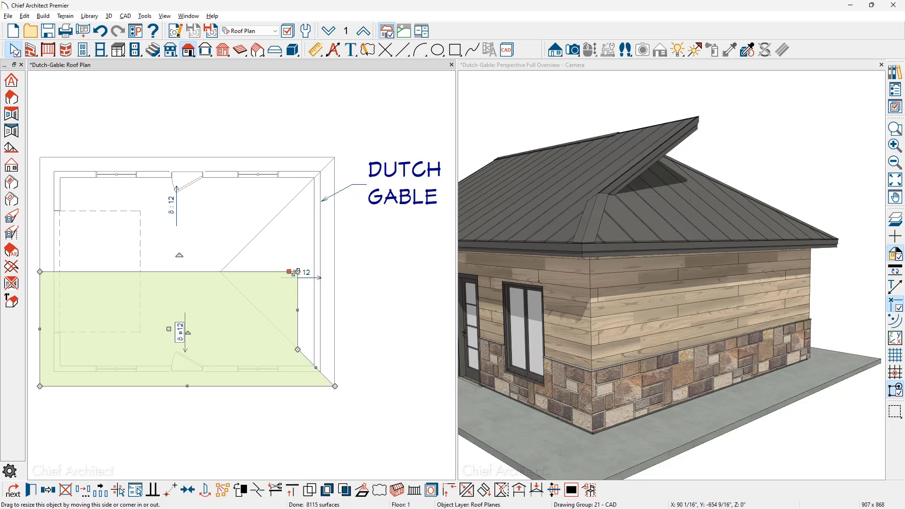
Stretch the upper roof plane's corner to the right to form the gable peak.
left_click(266, 226)
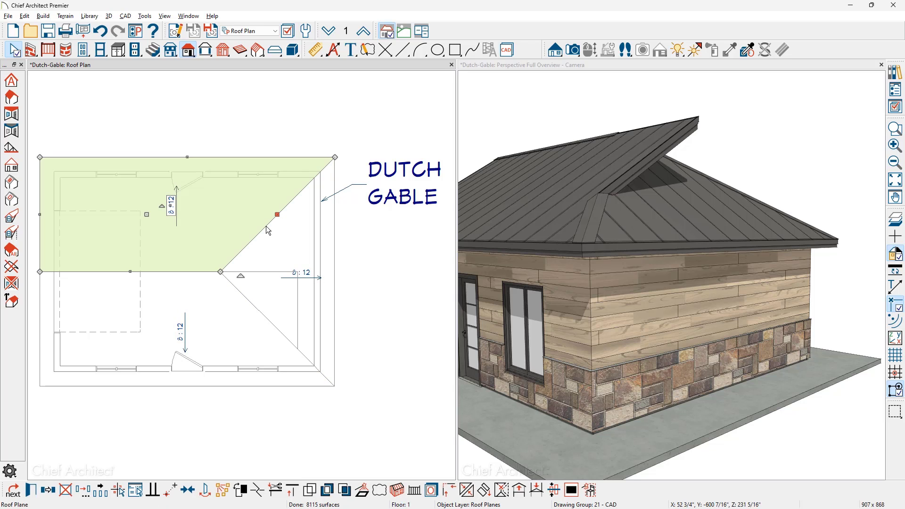
left_click(255, 489)
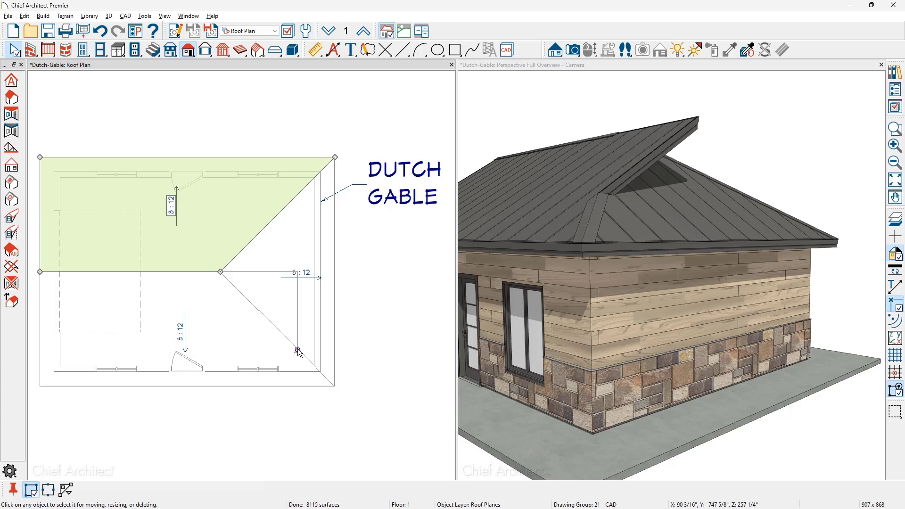
left_click(301, 196)
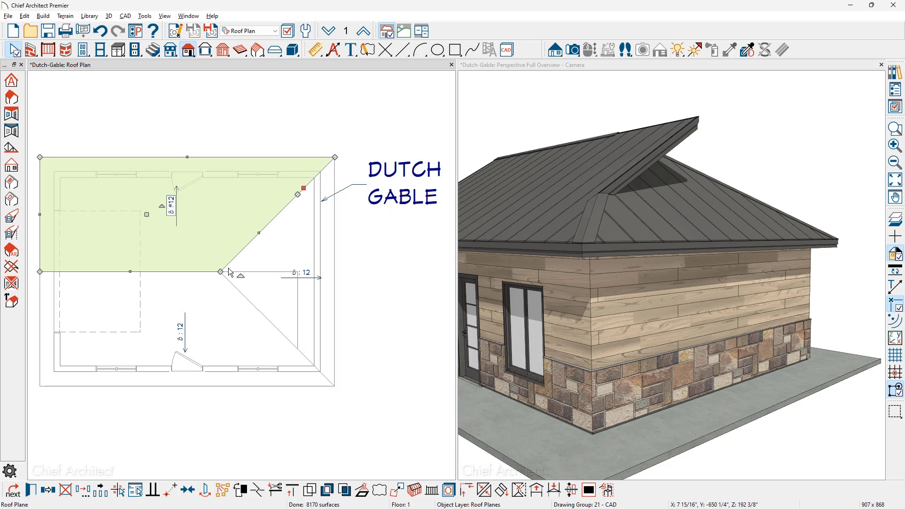
left_click_drag(228, 271, 296, 272)
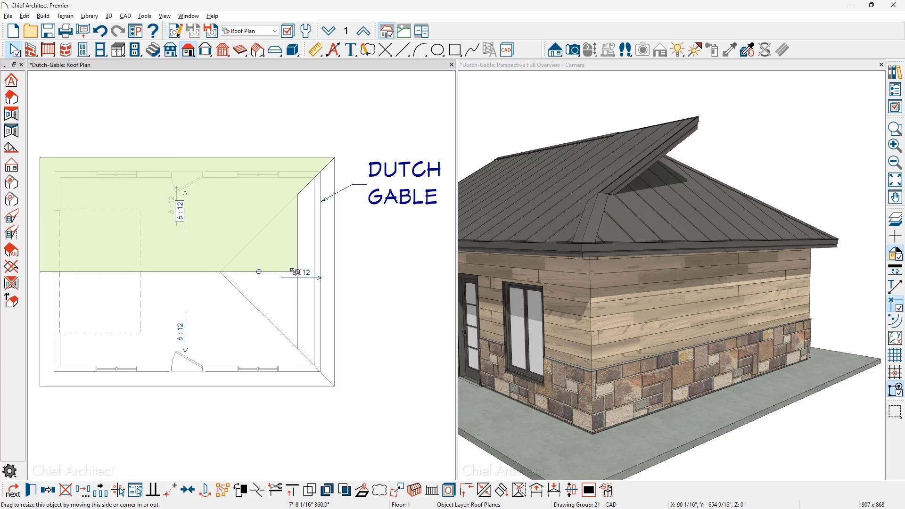
key("Escape")
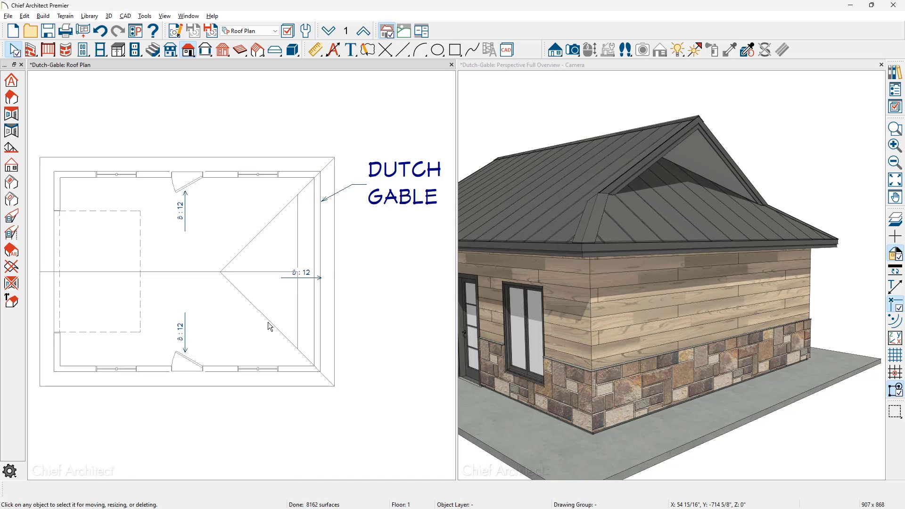
Drag the right-end hip plane's apex rightward, reshaping the triangle into a trapezoid.
left_click(268, 322)
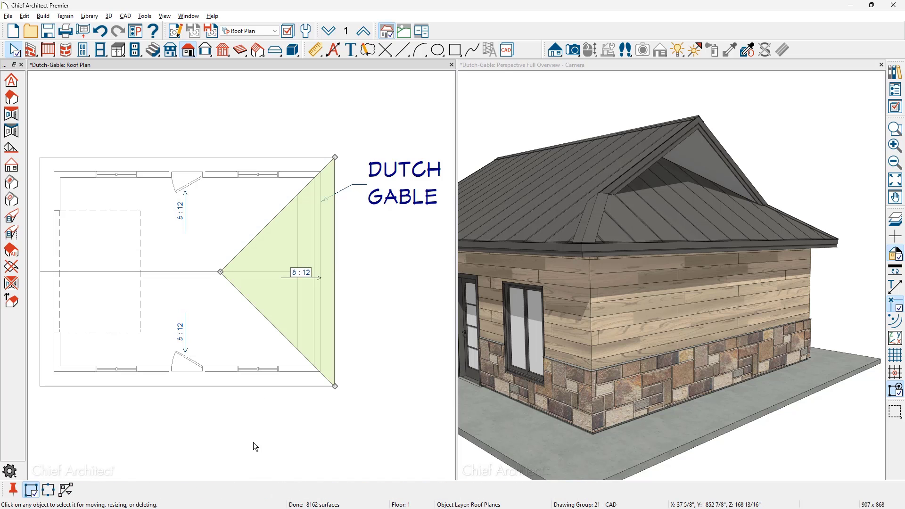
left_click(281, 326)
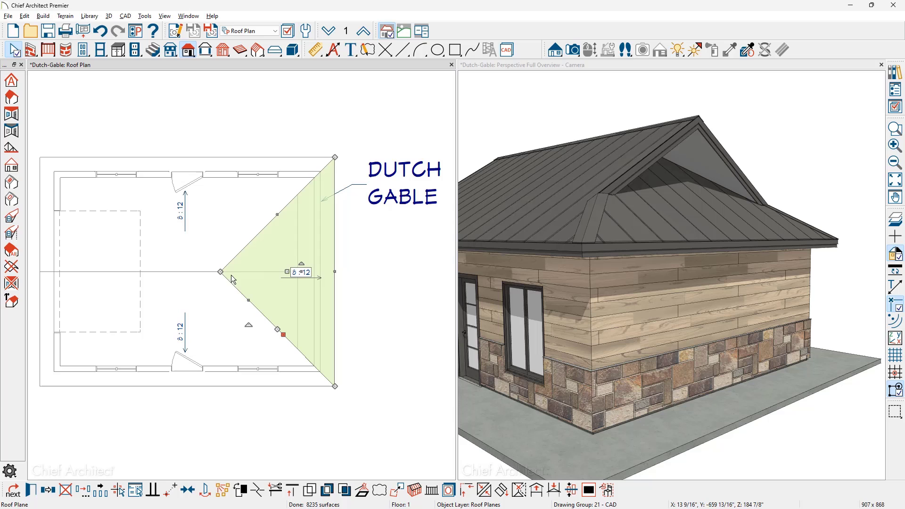
left_click_drag(231, 275, 286, 225)
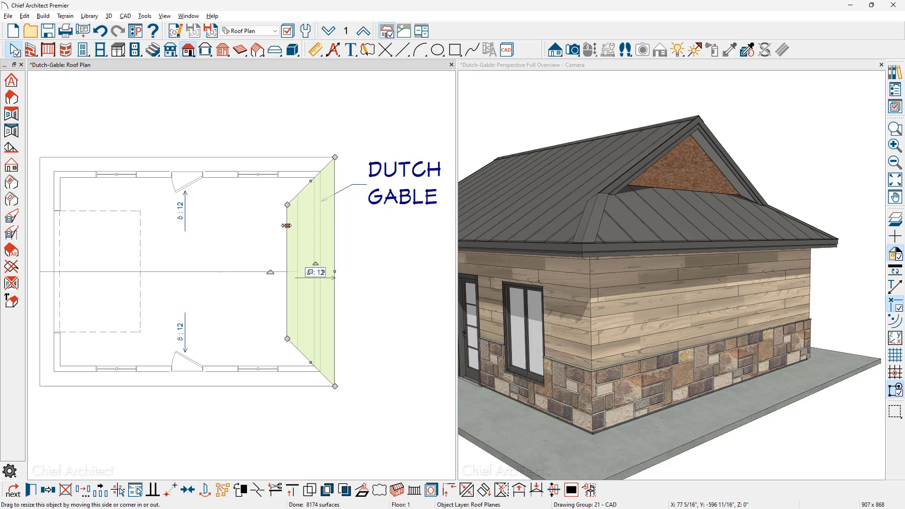
key("Escape")
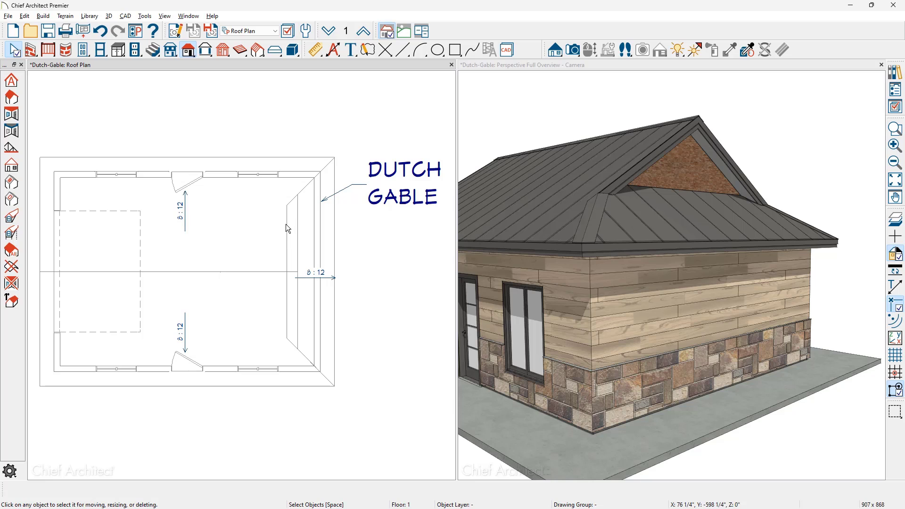
Move to the attic floor, show the lower floor as reference, and filter reference layers by 'roof'.
left_click(362, 34)
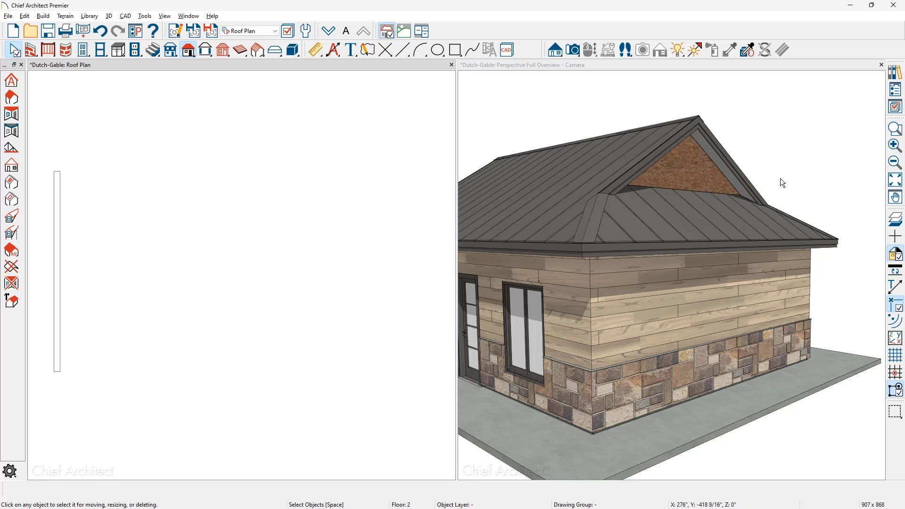
left_click(895, 225)
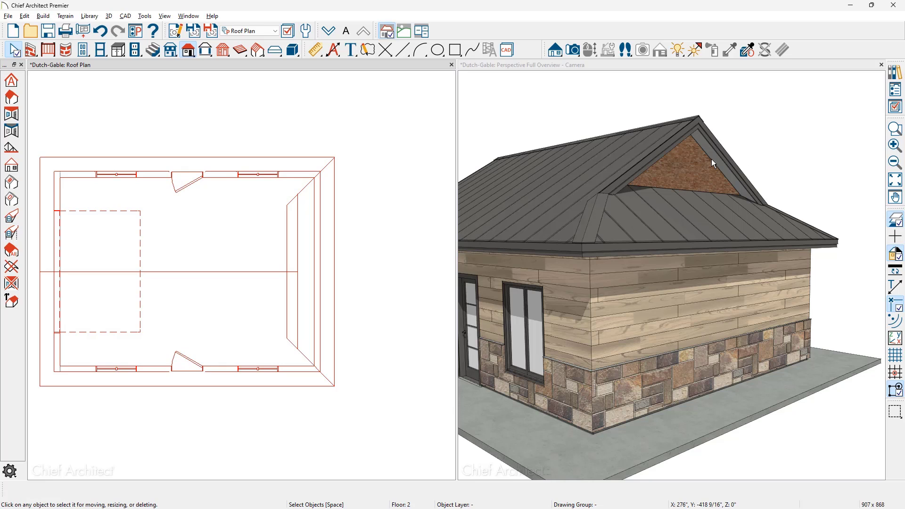
left_click(348, 34)
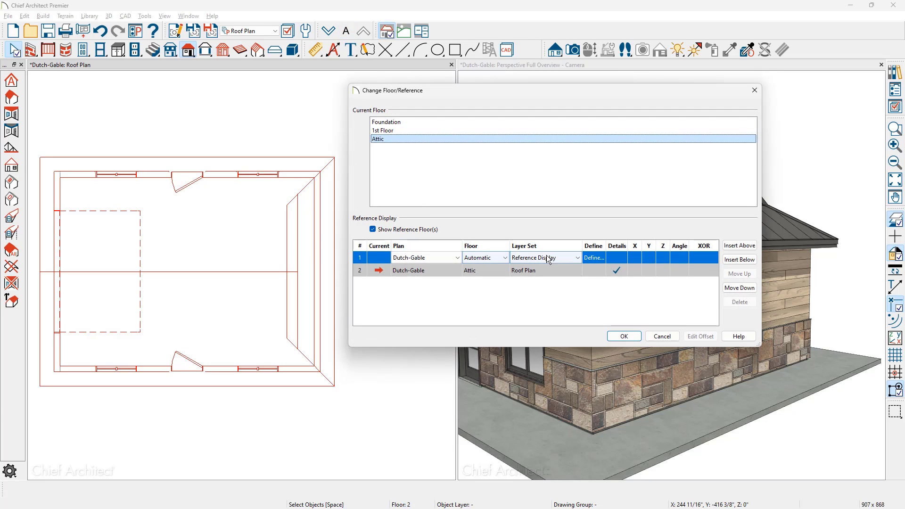
left_click(590, 259)
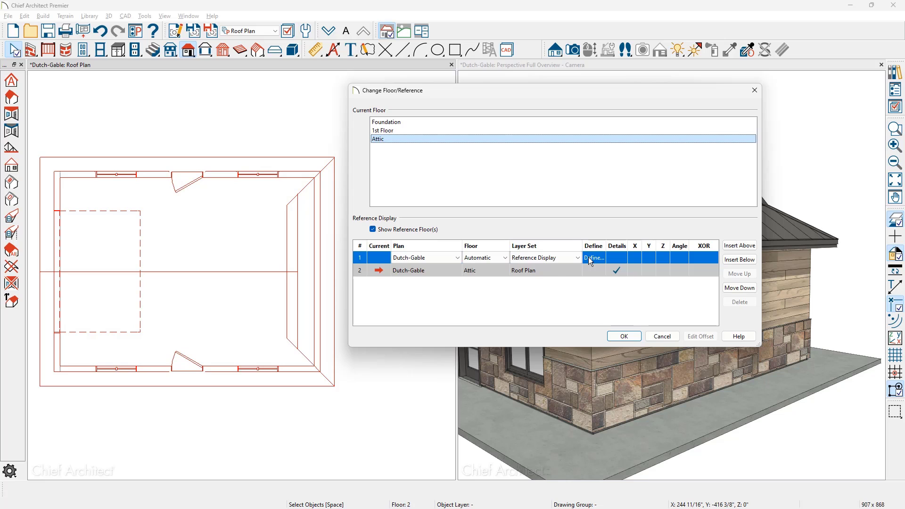
left_click(662, 128)
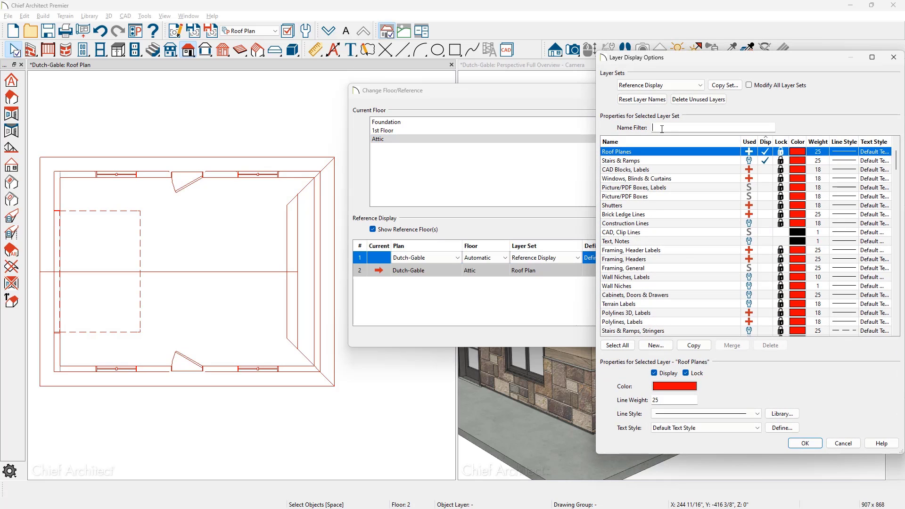
type("roof")
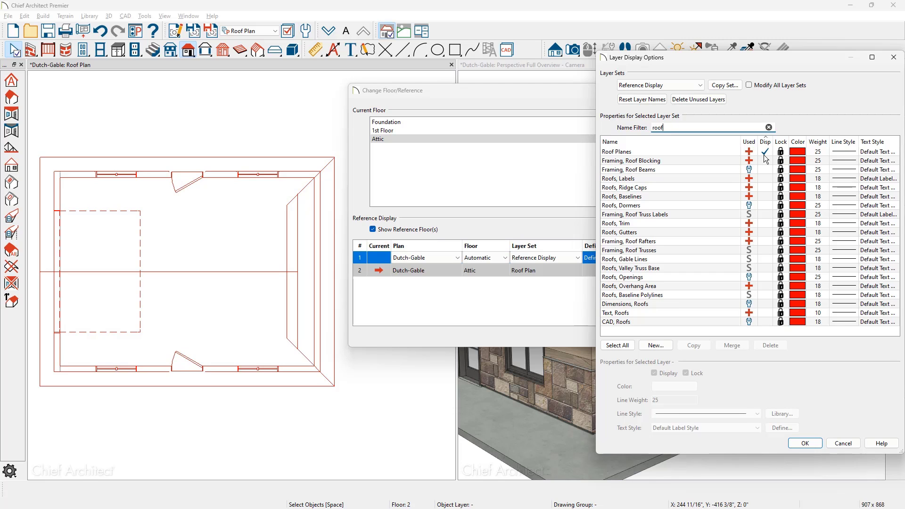
key("Return")
key("Return")
Draw a straight exterior attic wall along the right-end gable line, dismissing the warning.
left_click(30, 50)
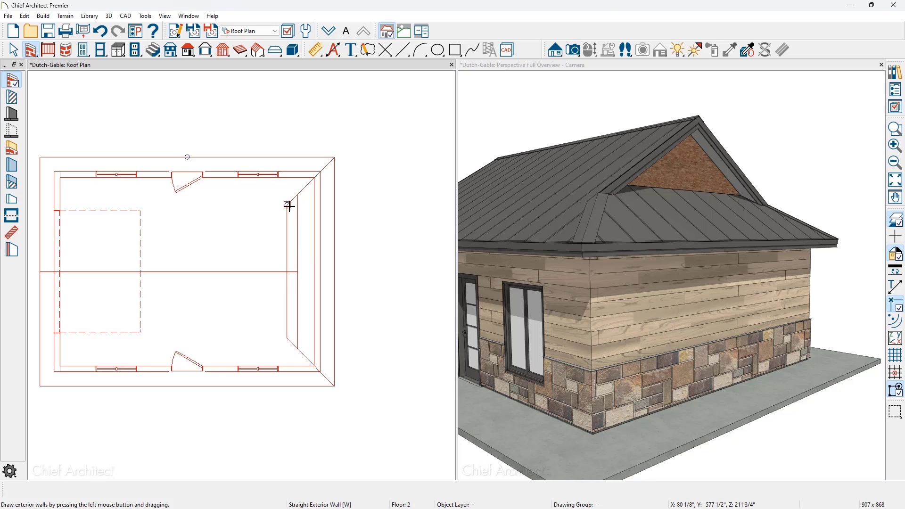
left_click_drag(288, 206, 284, 335)
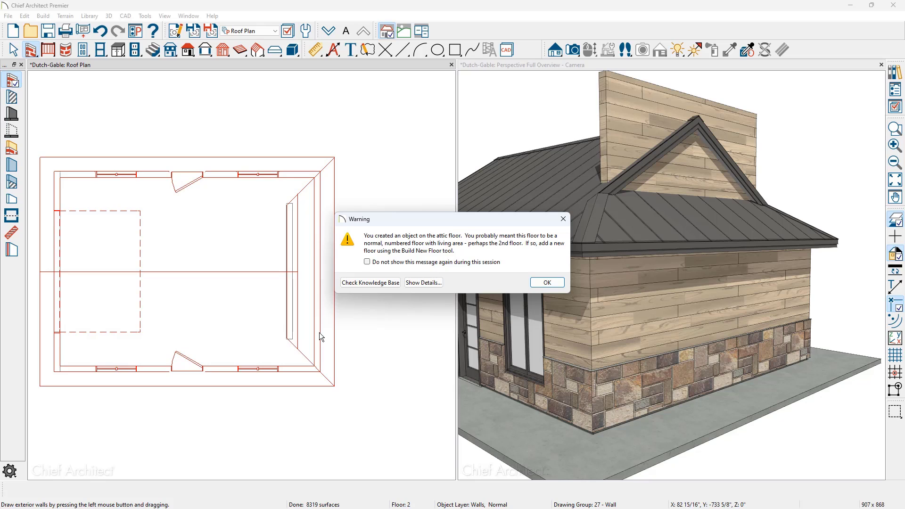
left_click(537, 284)
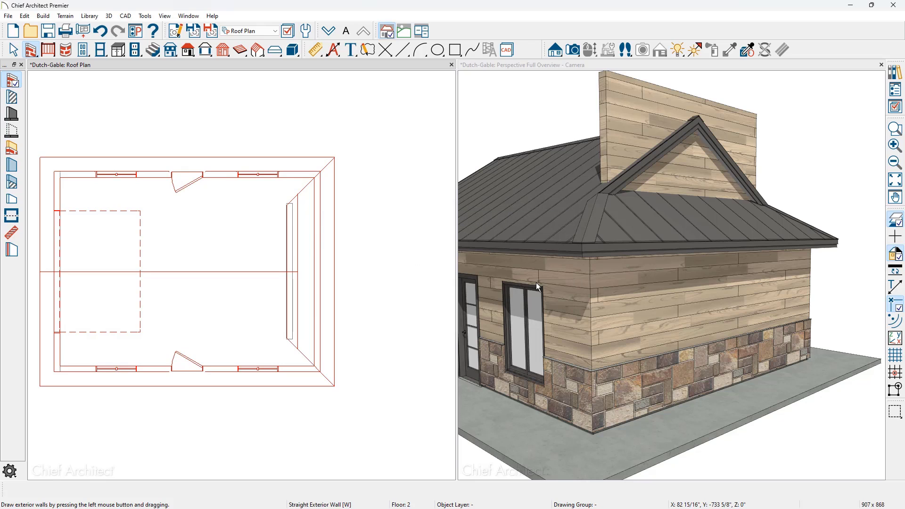
key("space")
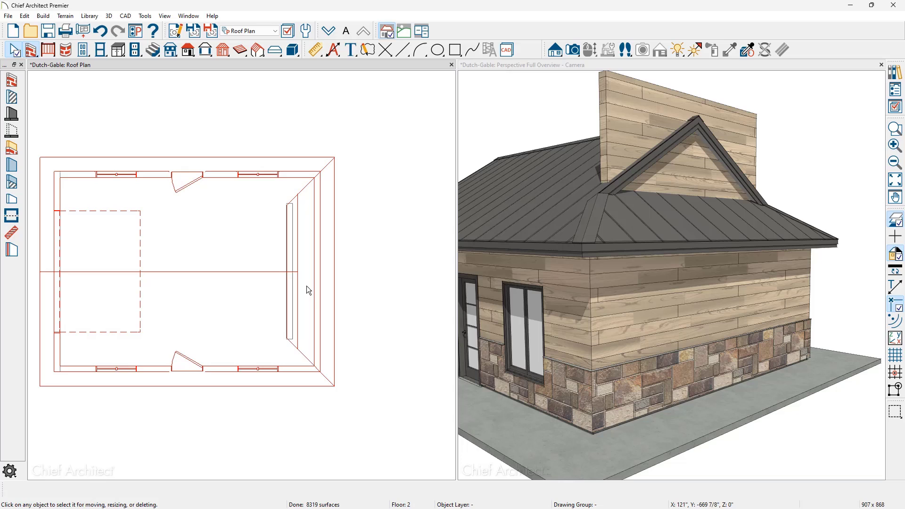
Turn on Roof Cuts Wall at Bottom and Attic Wall for the new wall.
left_click(290, 290)
double_click(290, 289)
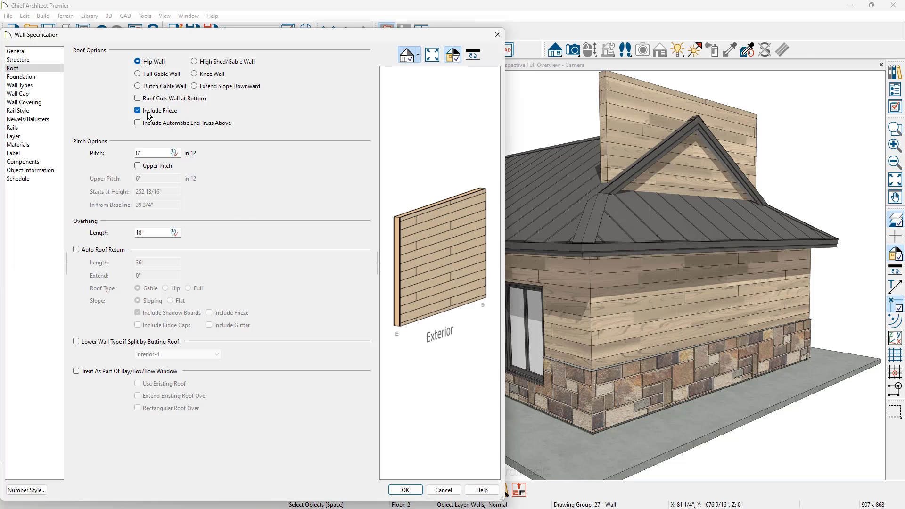
left_click(138, 98)
left_click(40, 53)
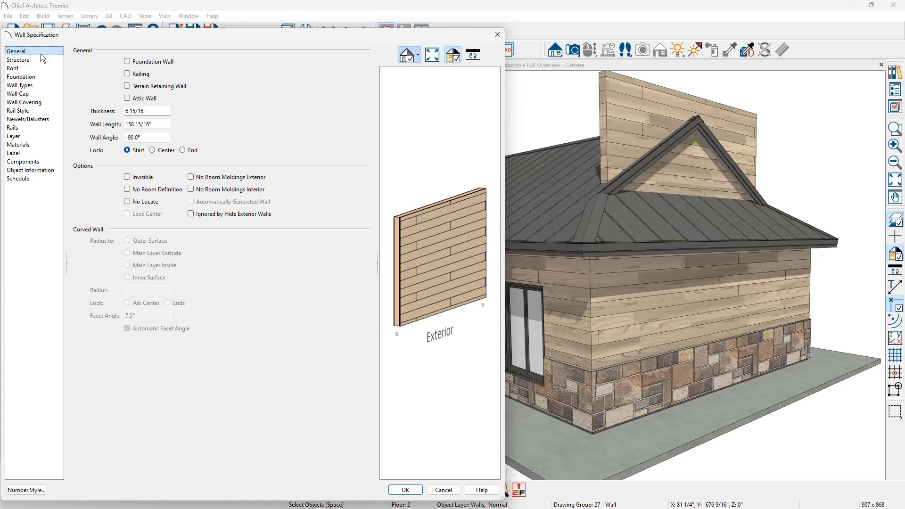
left_click(128, 98)
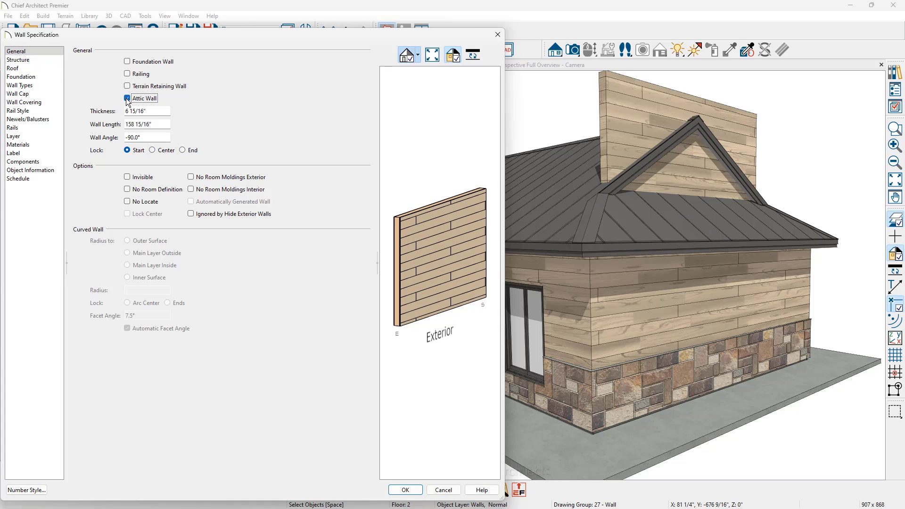
left_click(395, 492)
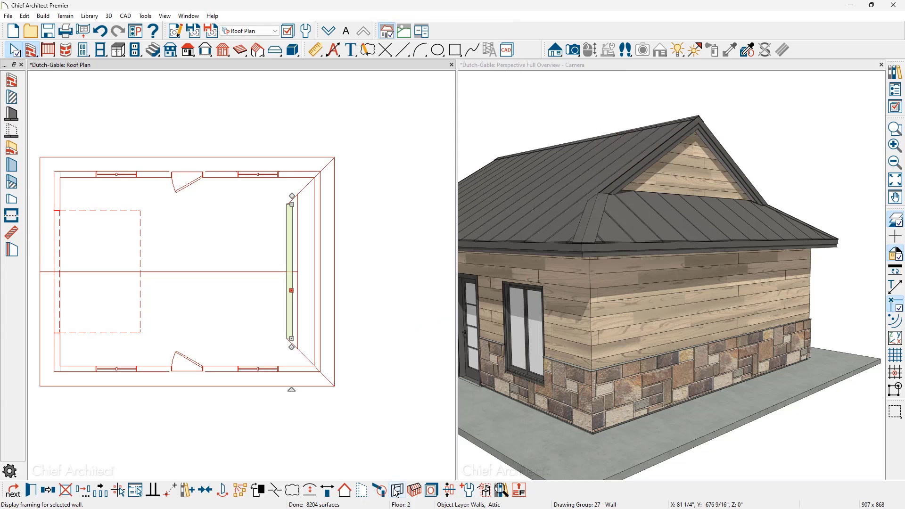